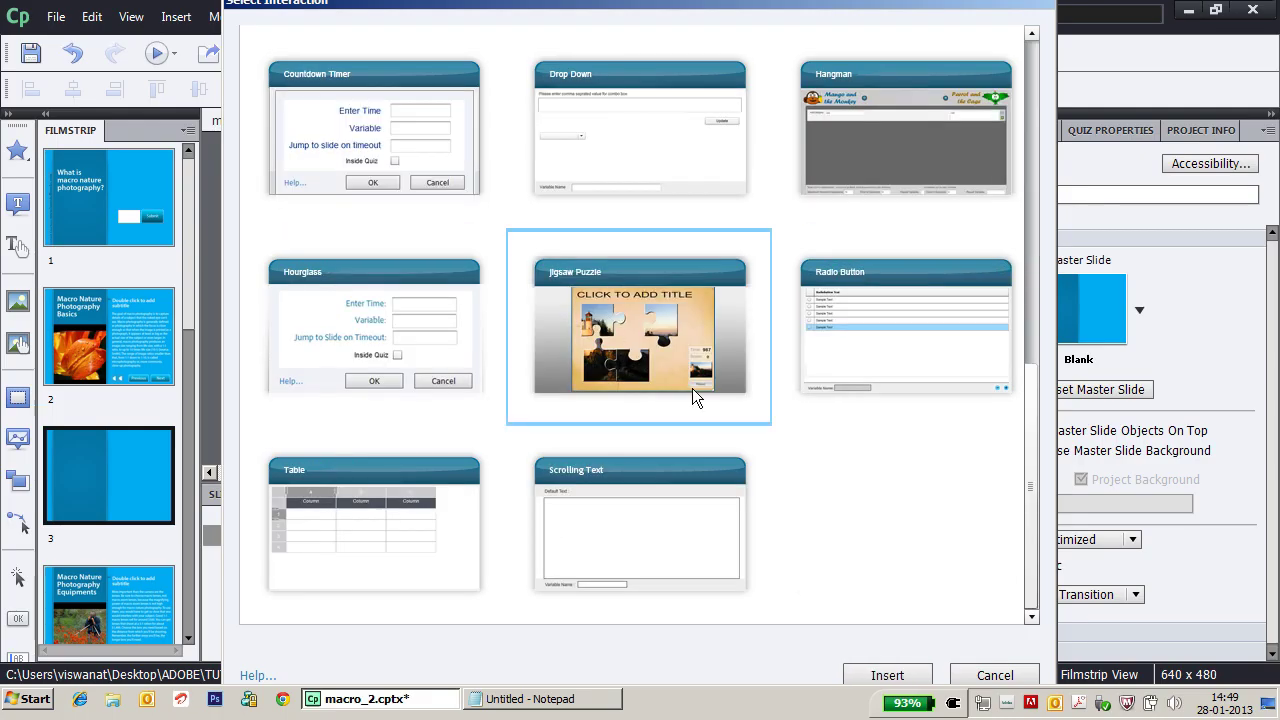
Insert the Jigsaw Puzzle widget, opening its settings with defaults 300x300, 4 pieces, 1:59 timer
{"action": "left_click", "coordinate": [860, 677]}
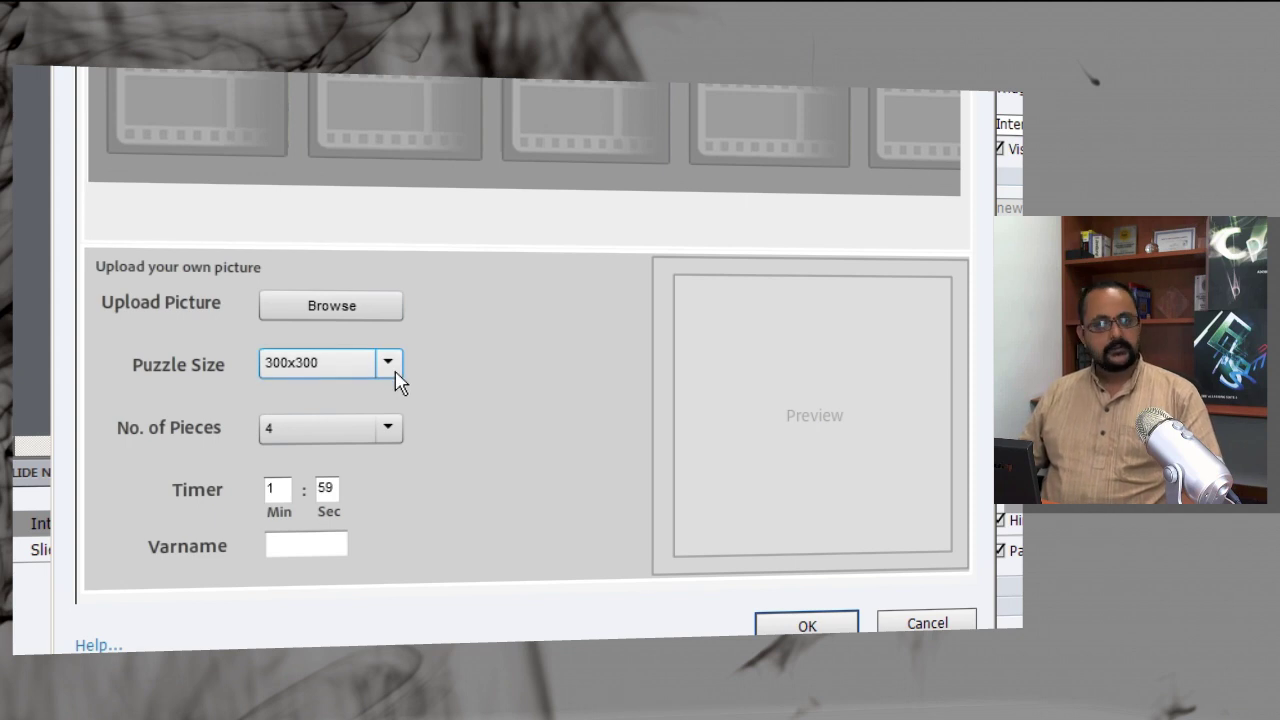
Choose 400x400 as the puzzle size and import cow.jpg as the puzzle picture
{"action": "left_click", "coordinate": [388, 363]}
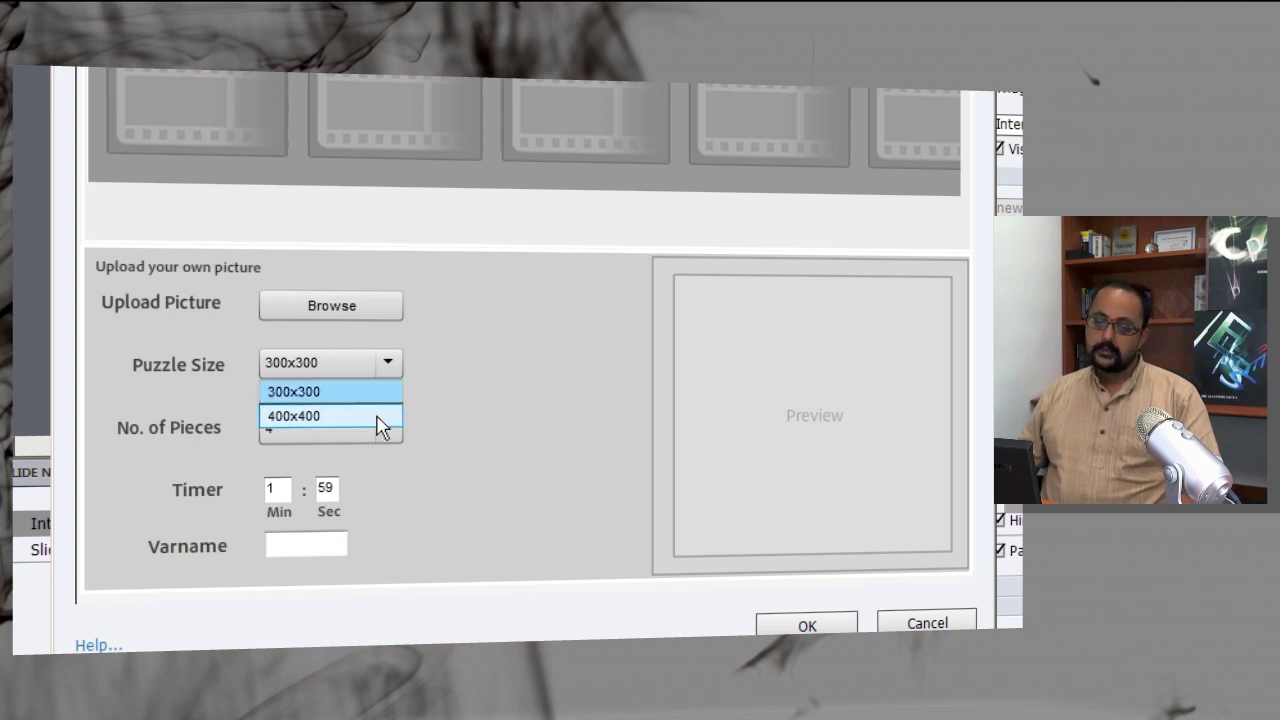
{"action": "left_click", "coordinate": [380, 418]}
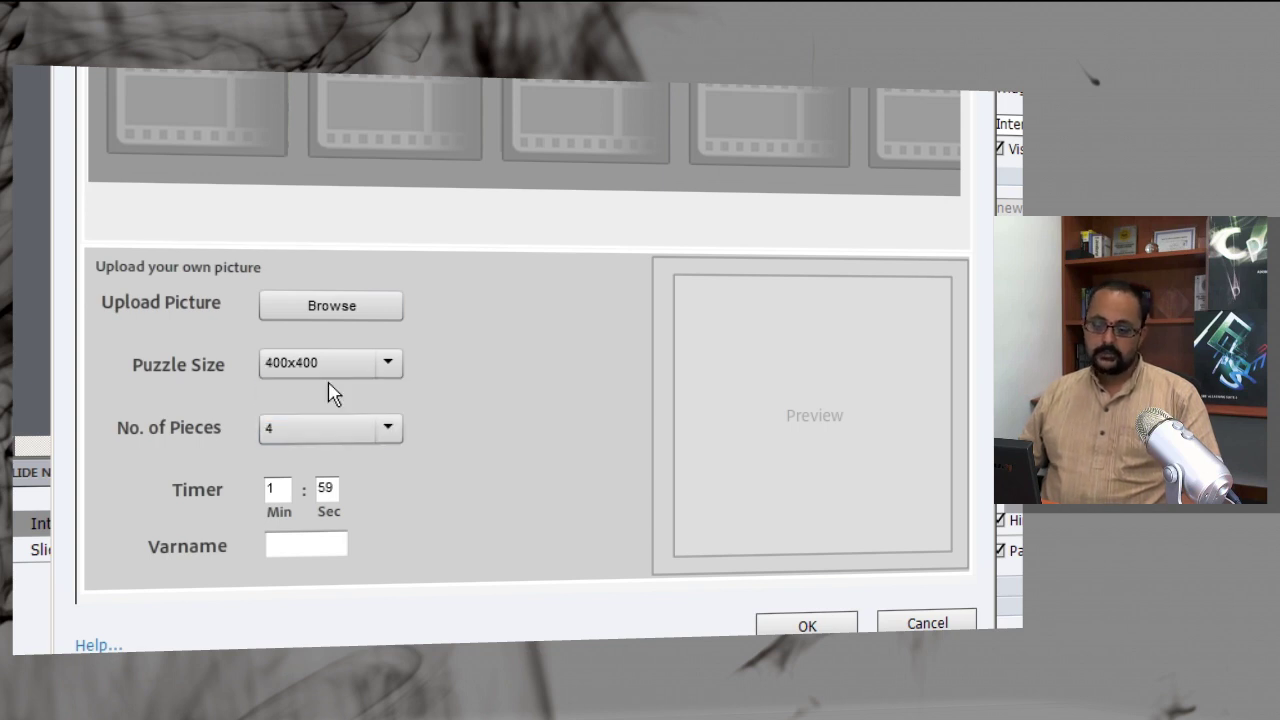
{"action": "left_click", "coordinate": [352, 315]}
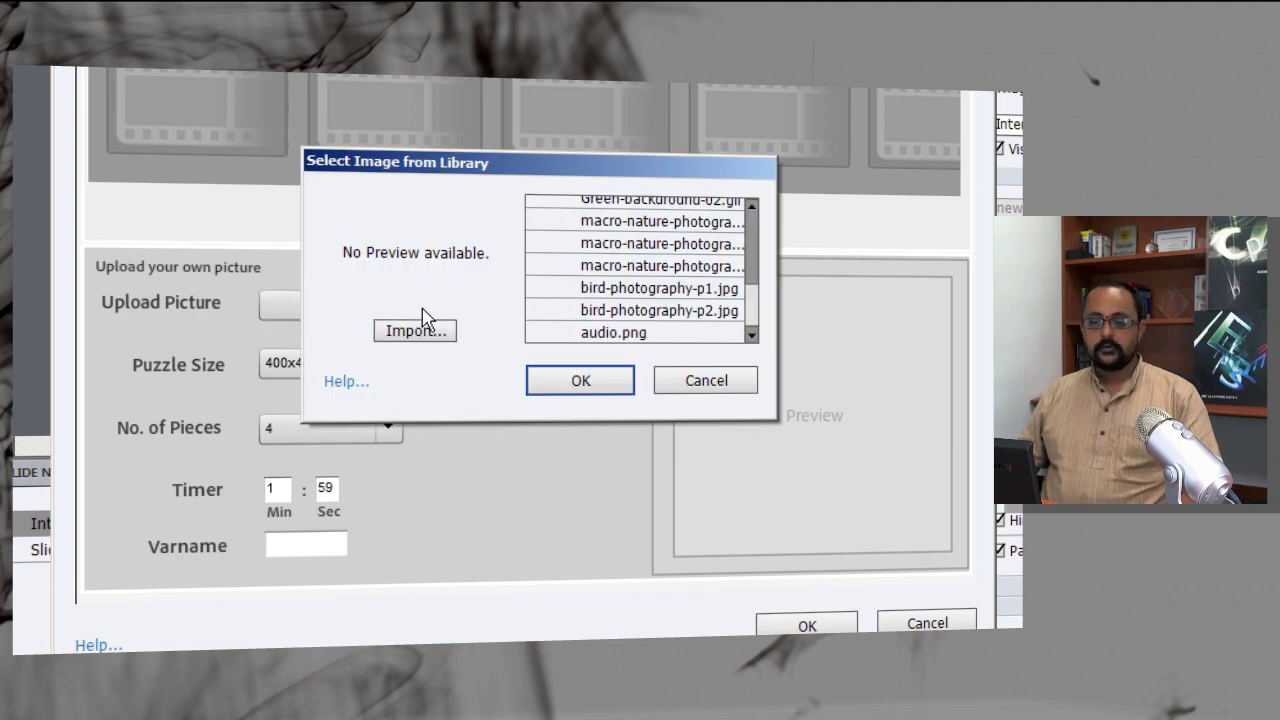
{"action": "left_click", "coordinate": [414, 331]}
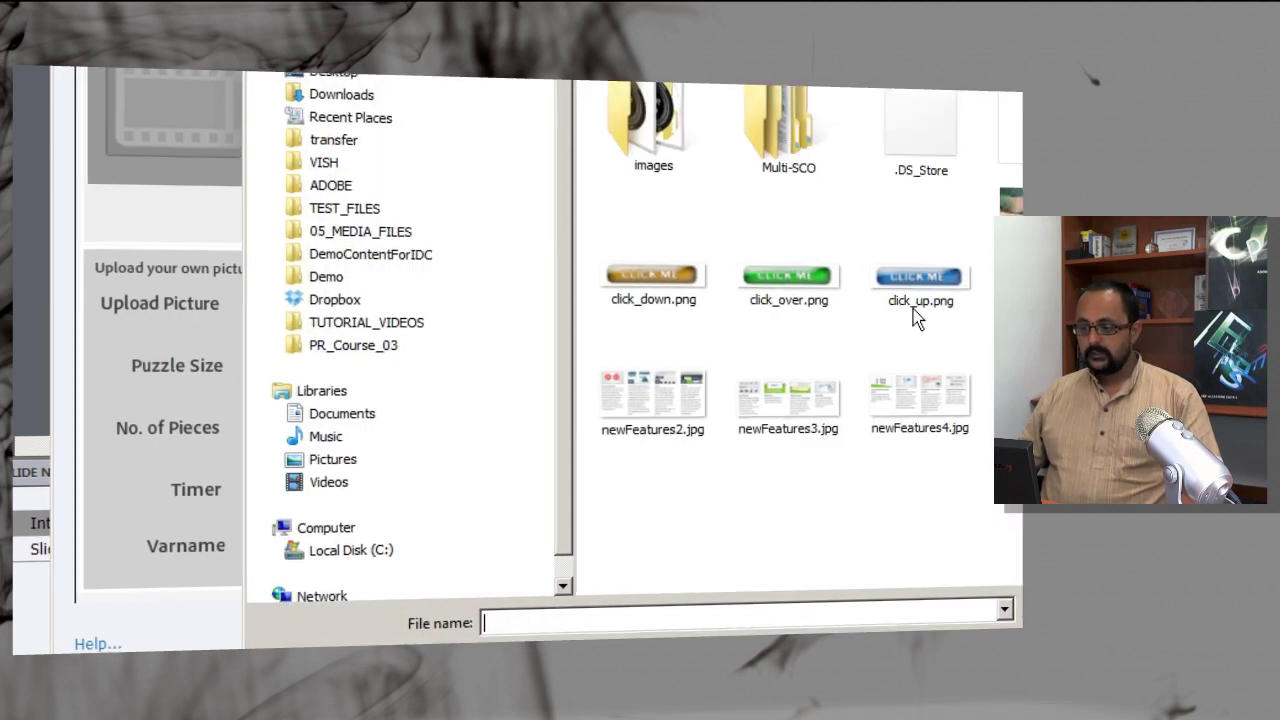
{"action": "left_click", "coordinate": [1060, 268]}
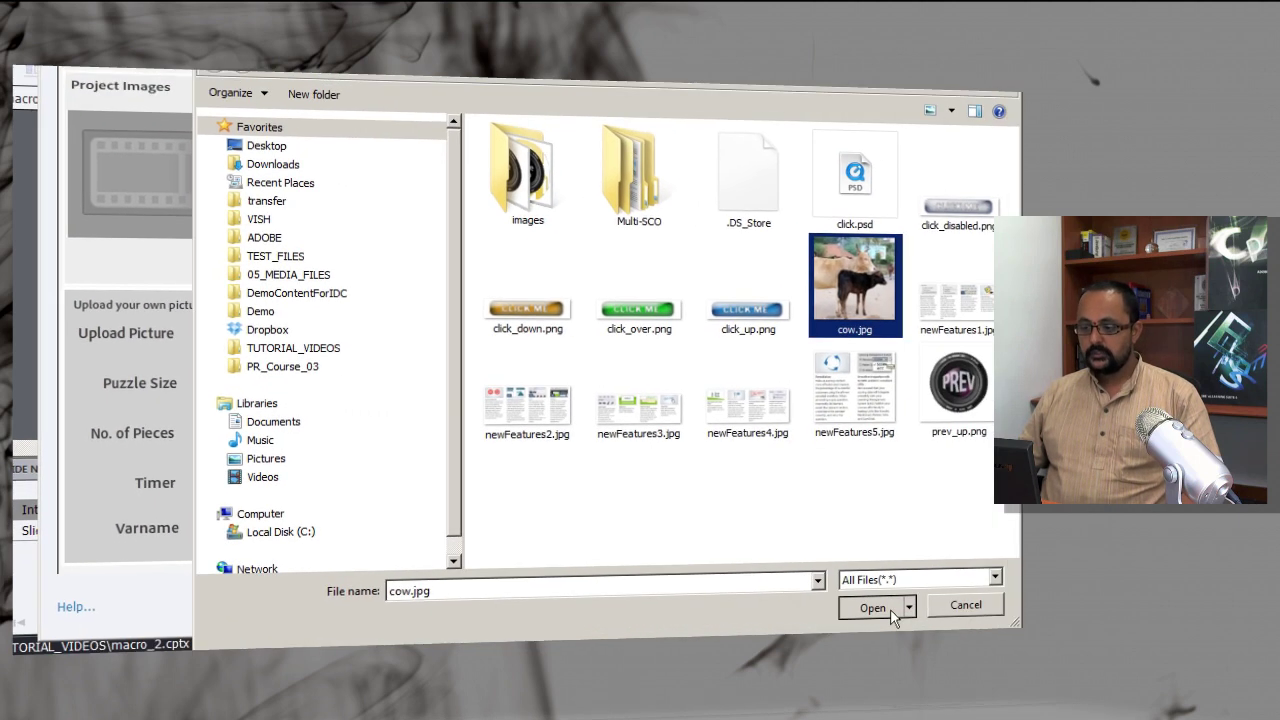
{"action": "left_click", "coordinate": [872, 608]}
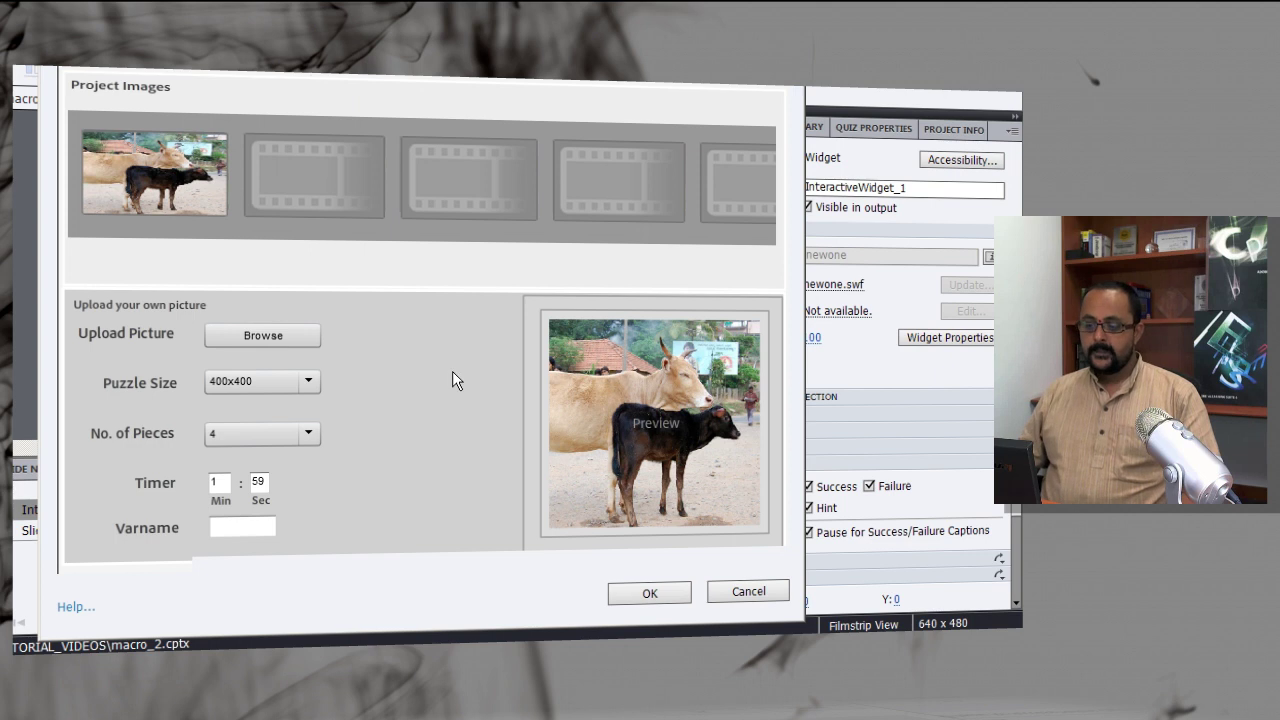
Keep 4 pieces, change the timer minutes to 2 for 2:59, and confirm with OK
{"action": "left_click", "coordinate": [303, 433]}
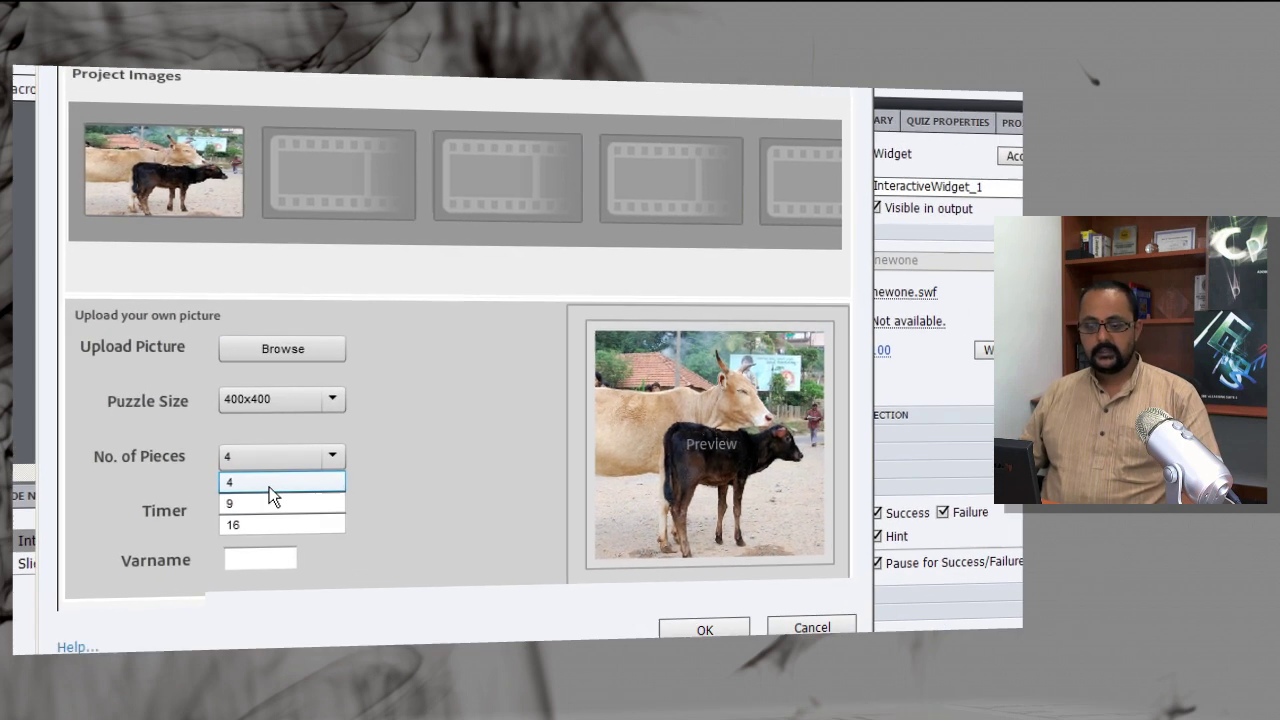
{"action": "left_click", "coordinate": [250, 456]}
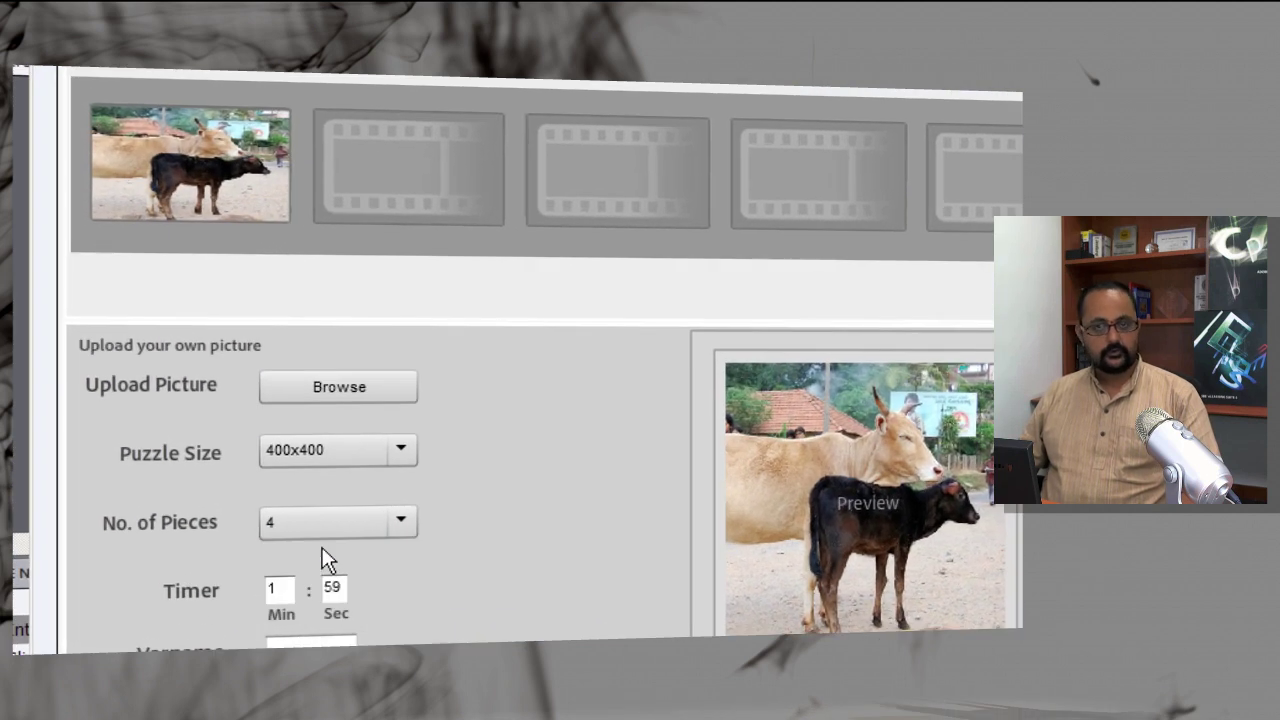
{"action": "left_click", "coordinate": [283, 597]}
{"action": "double_click", "coordinate": [283, 597]}
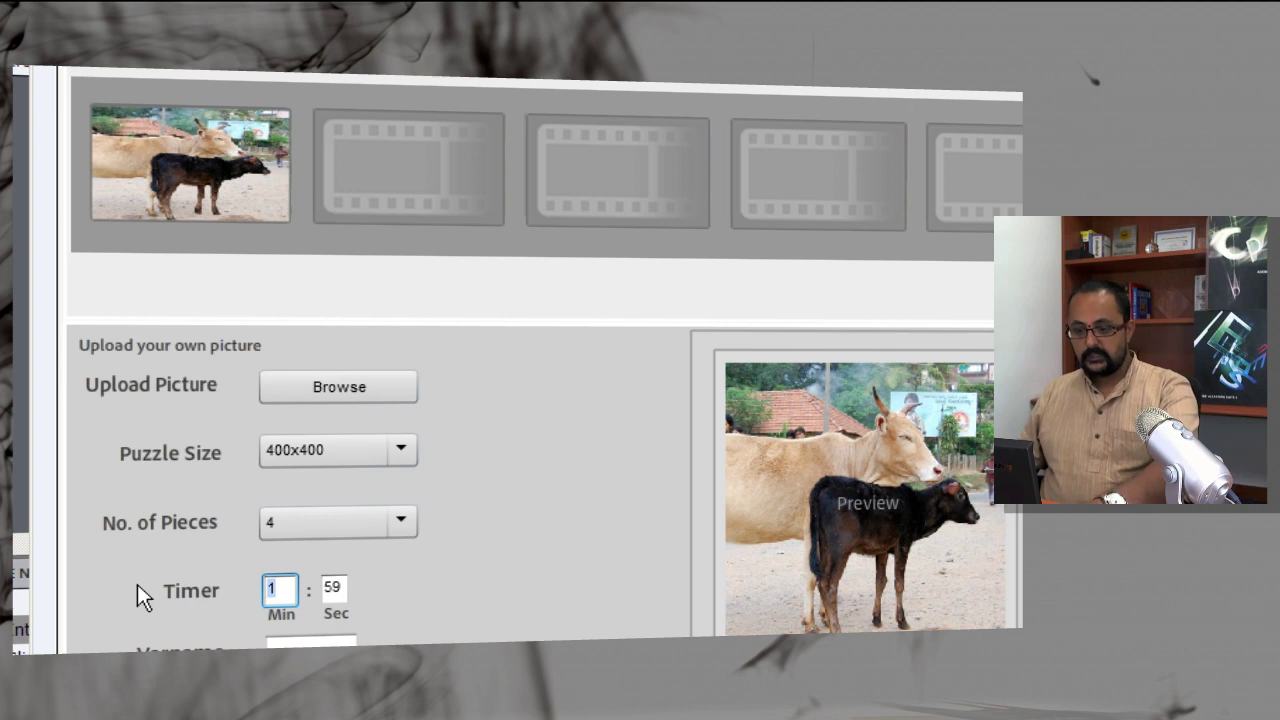
{"action": "type", "text": "2"}
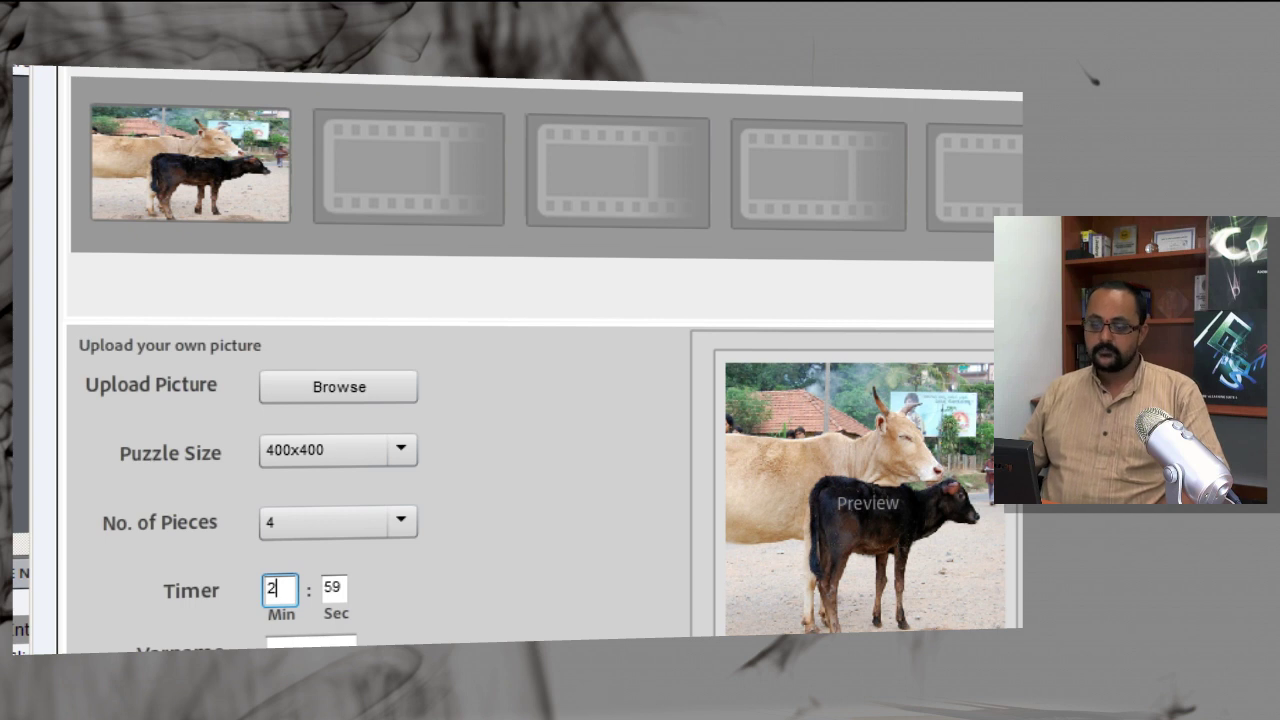
{"action": "left_click", "coordinate": [311, 641]}
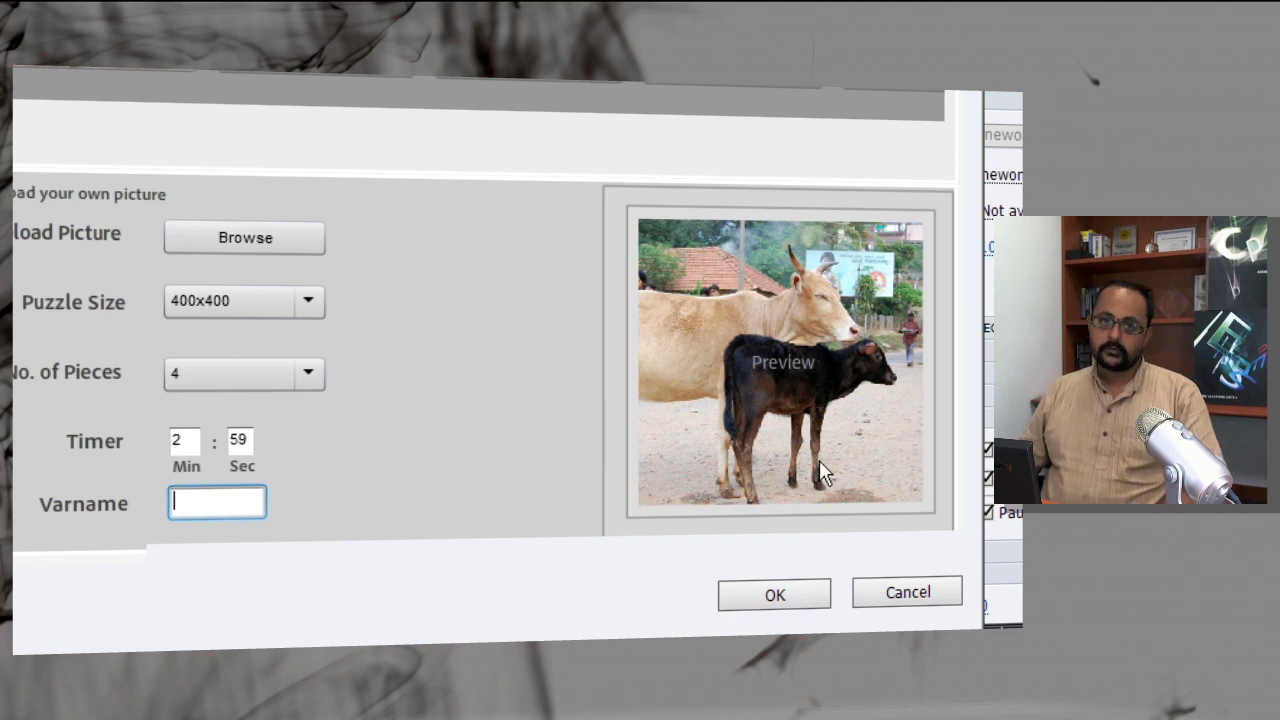
{"action": "left_click", "coordinate": [792, 603]}
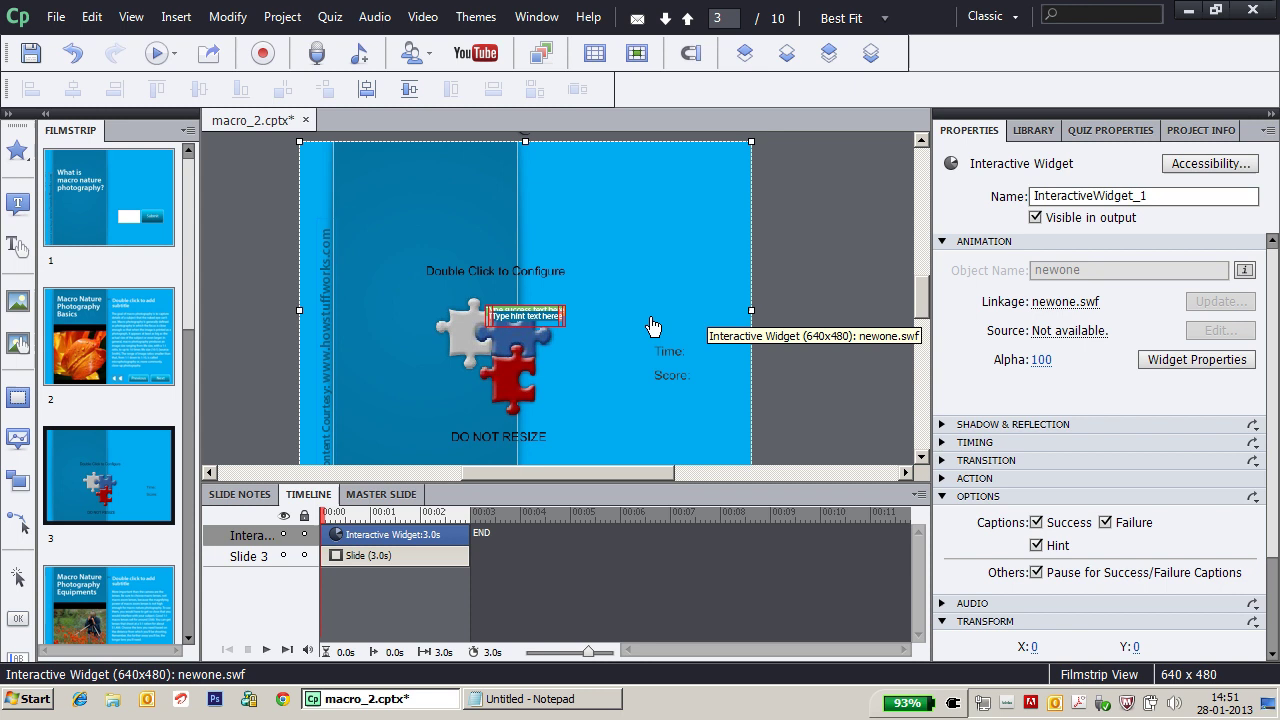
Preview the project from slide 3 and reset the jigsaw puzzle pieces
{"action": "left_click", "coordinate": [174, 53]}
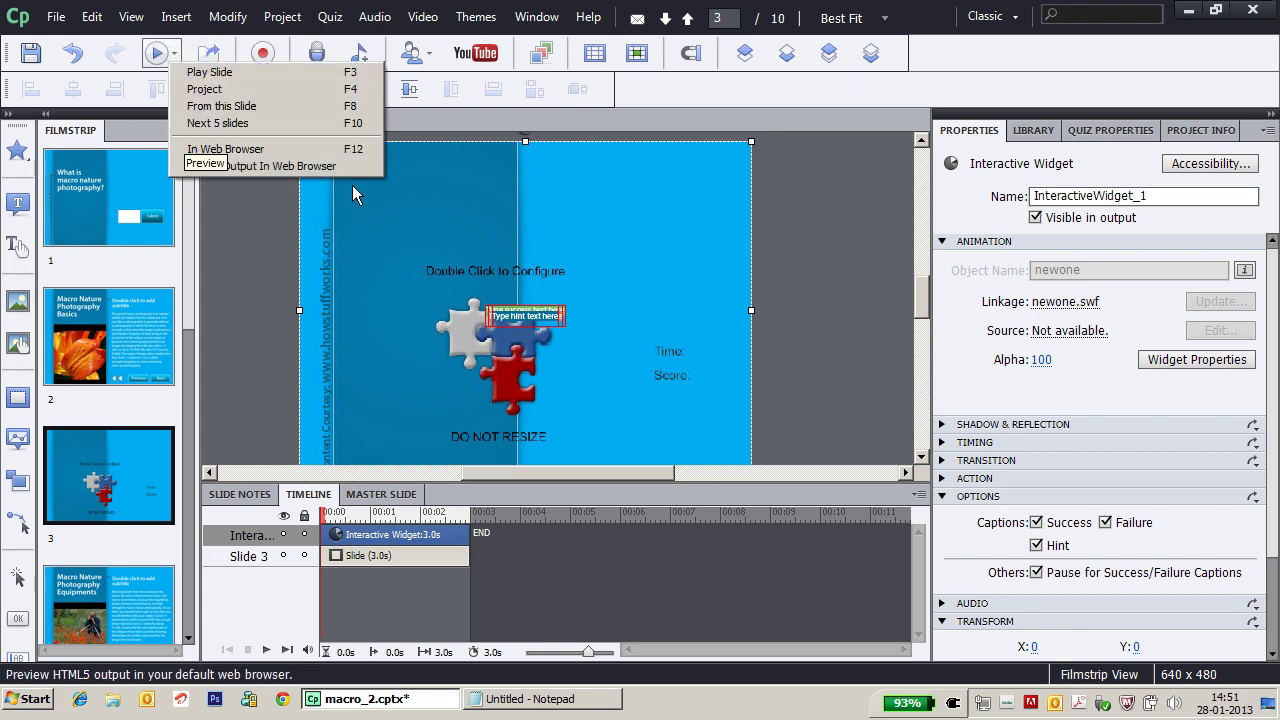
{"action": "left_click", "coordinate": [218, 123]}
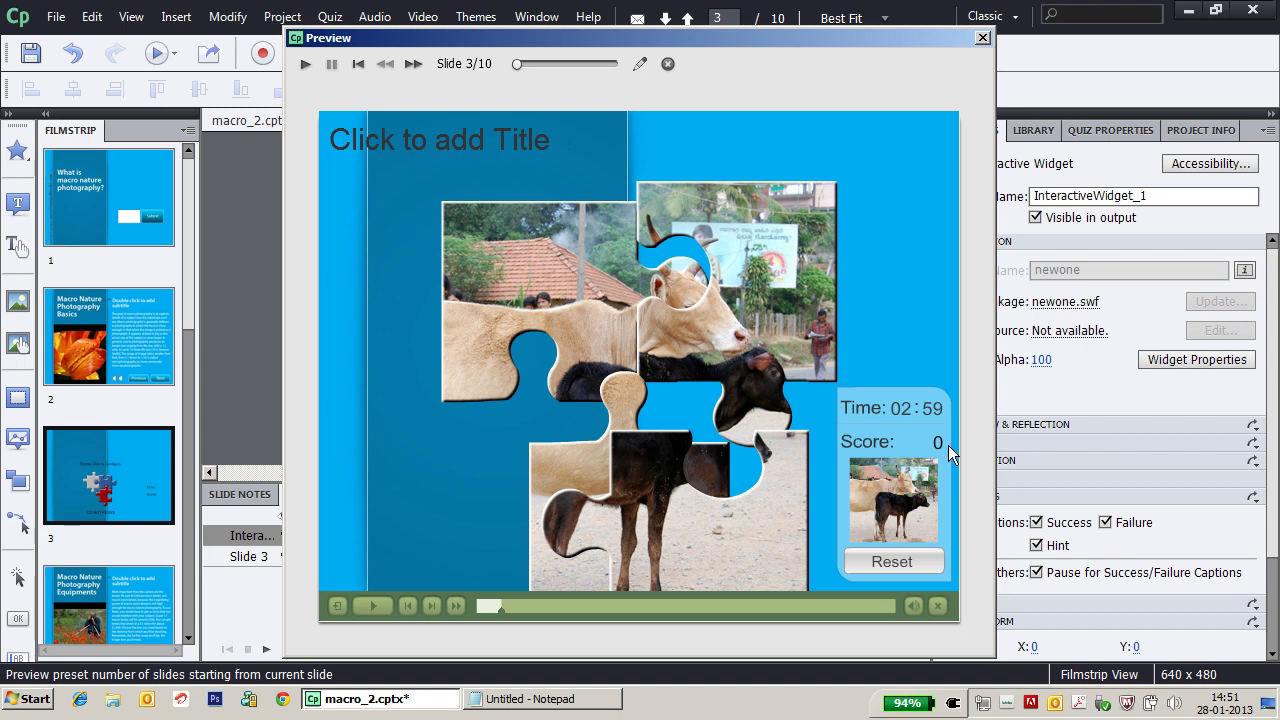
{"action": "left_click", "coordinate": [893, 562]}
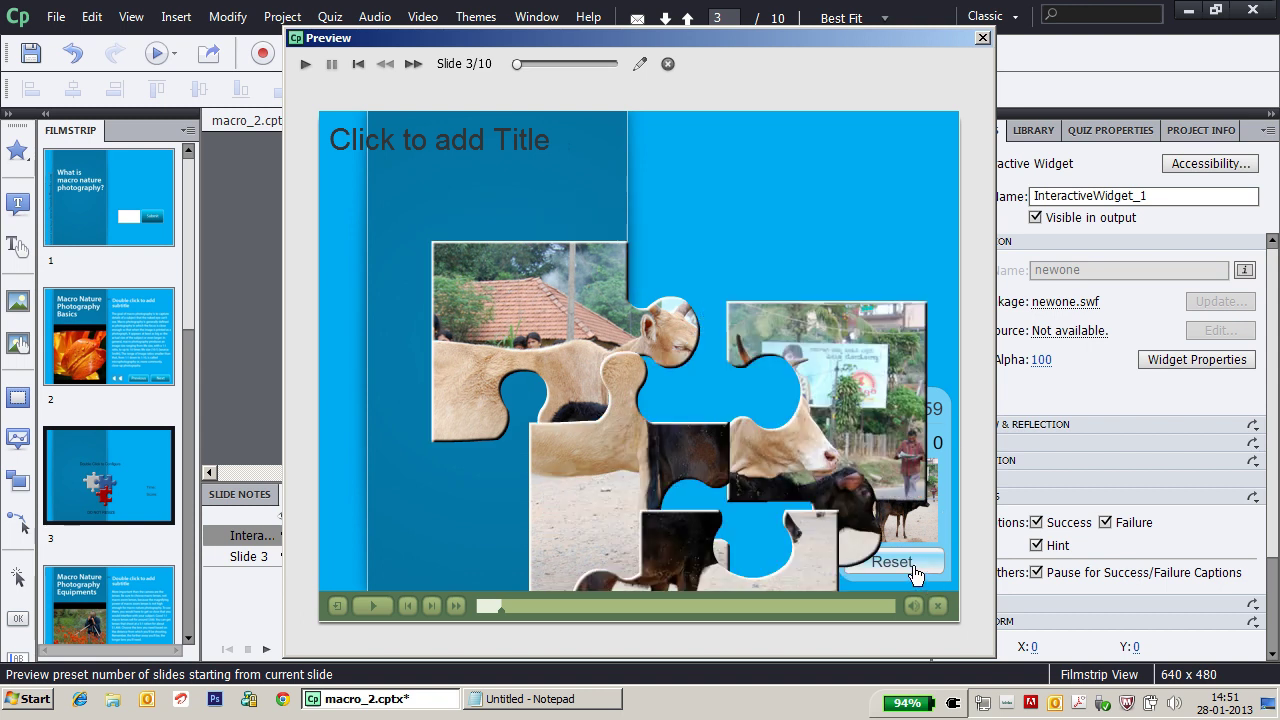
Drag four cow puzzle pieces into their places to assemble the picture
{"action": "left_click_drag", "start_coordinate": [545, 335], "coordinate": [488, 262]}
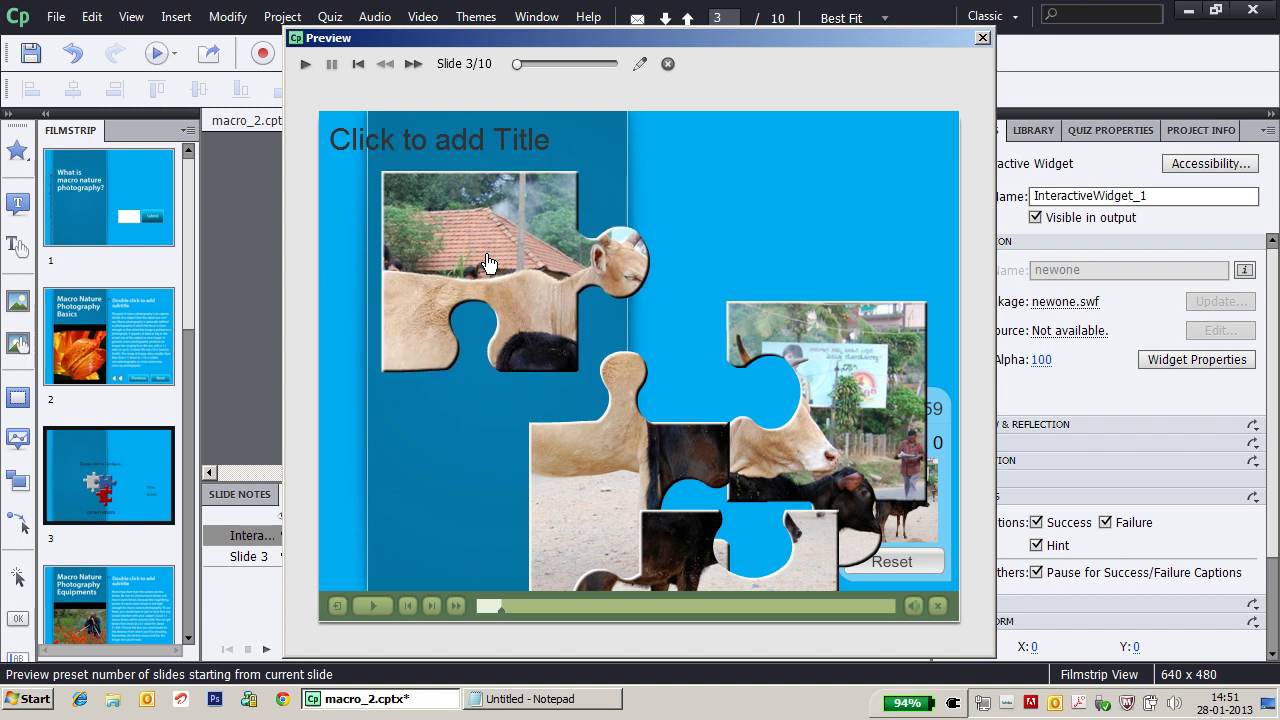
{"action": "left_click_drag", "start_coordinate": [586, 457], "coordinate": [432, 408]}
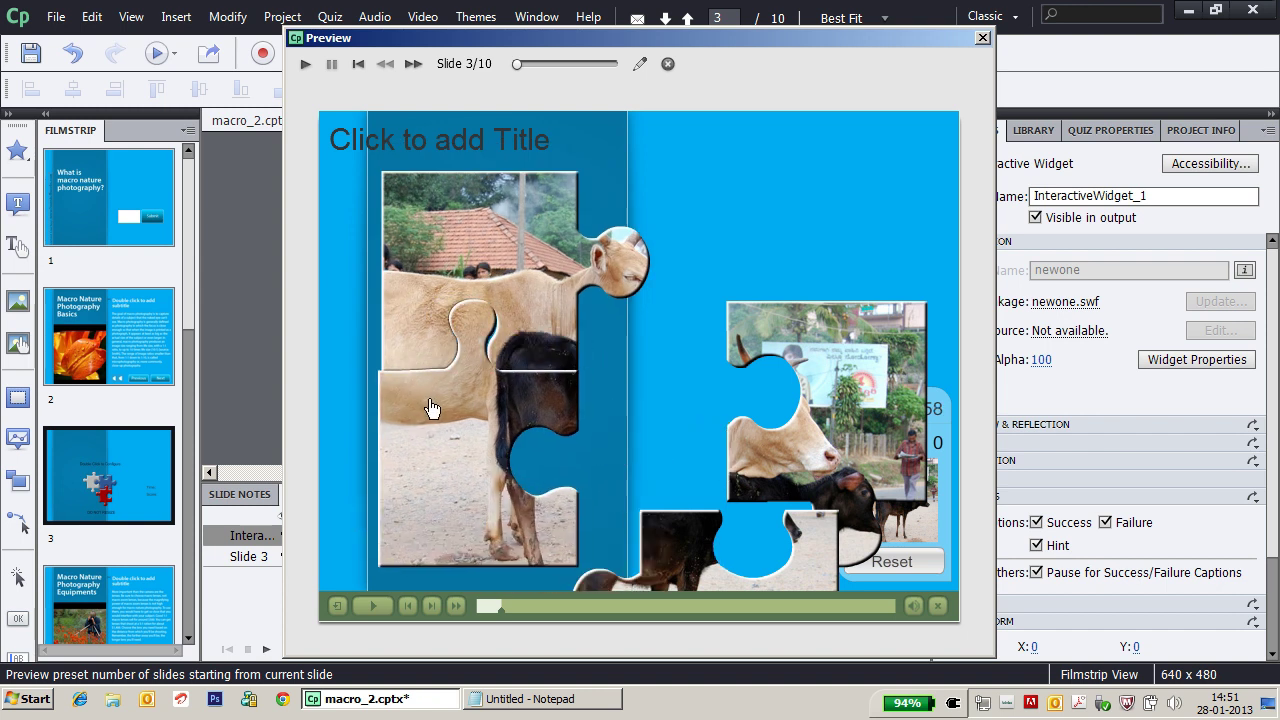
{"action": "left_click_drag", "start_coordinate": [831, 352], "coordinate": [672, 217]}
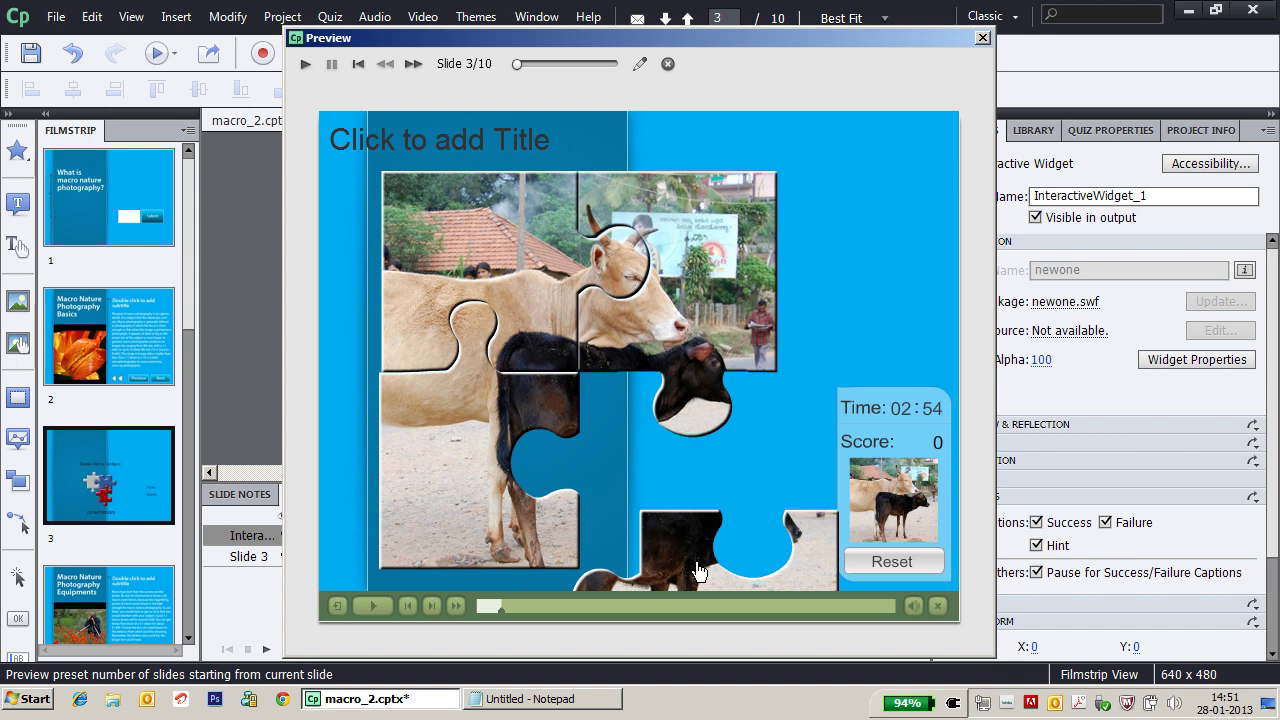
{"action": "left_click_drag", "start_coordinate": [698, 571], "coordinate": [638, 432]}
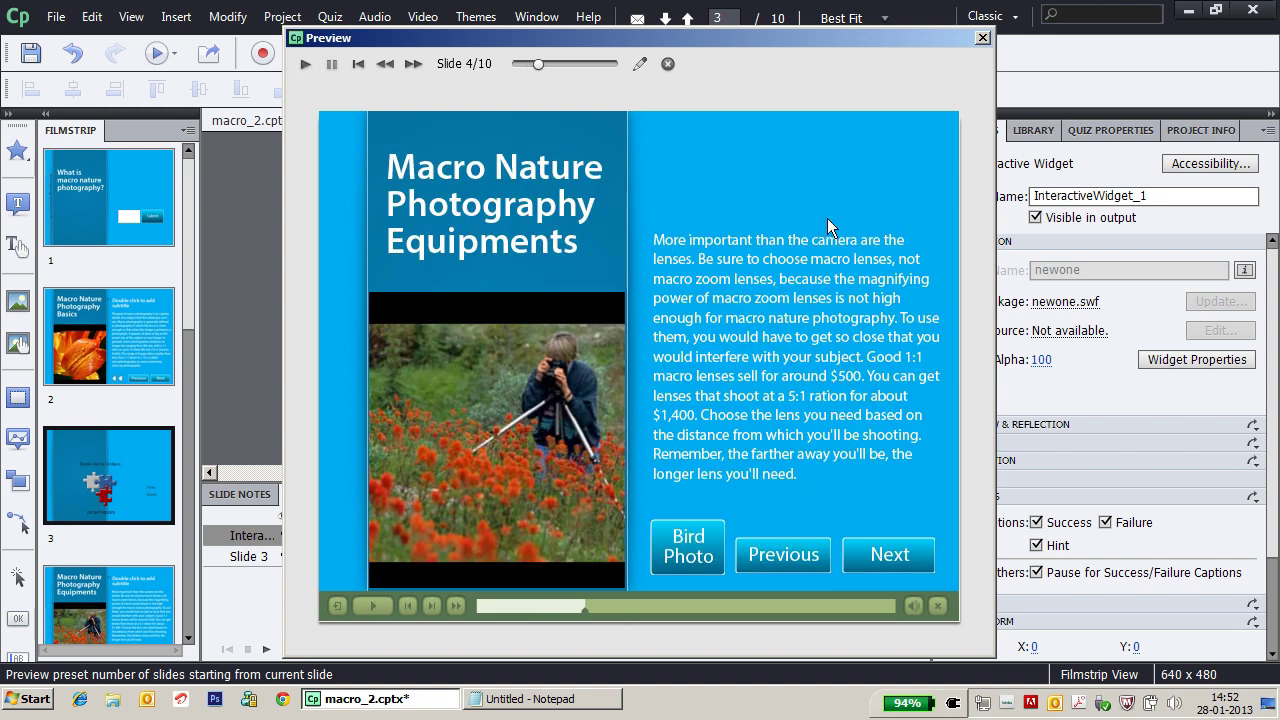
End the preview, reopen the puzzle widget, and replace the placeholder title with 'Can you try this?'
{"action": "left_click", "coordinate": [667, 66]}
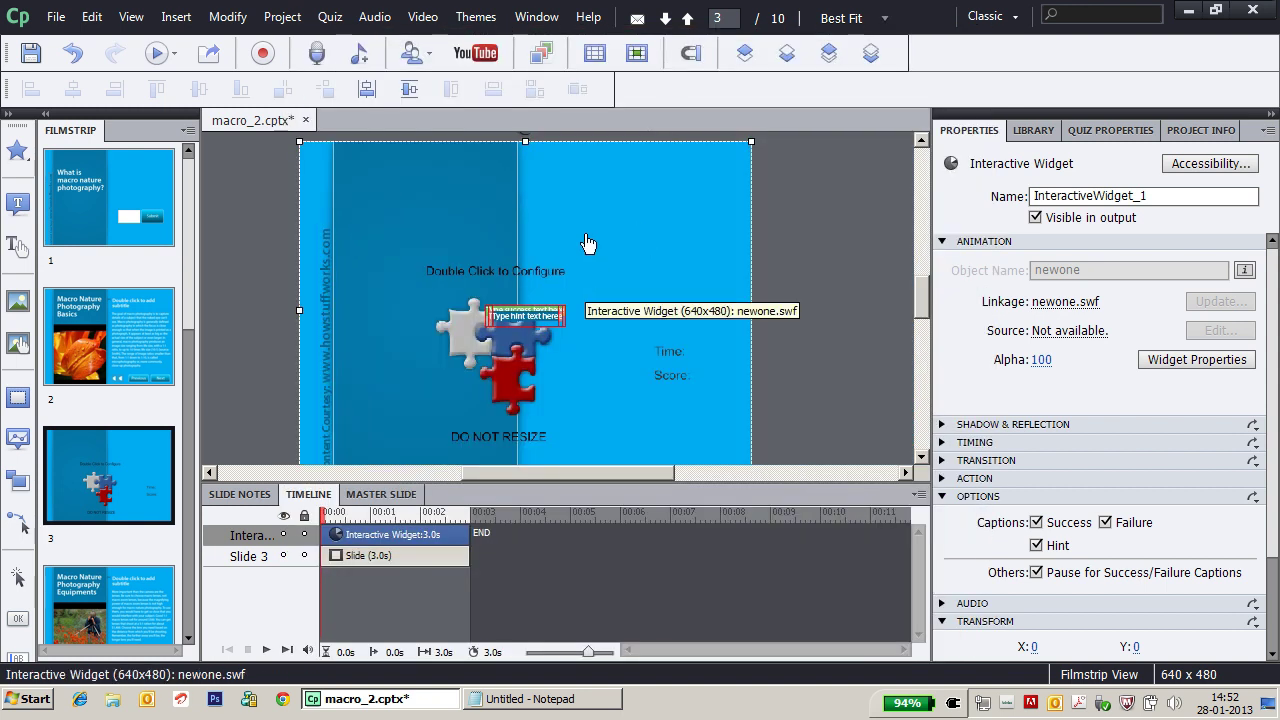
{"action": "double_click", "coordinate": [587, 224]}
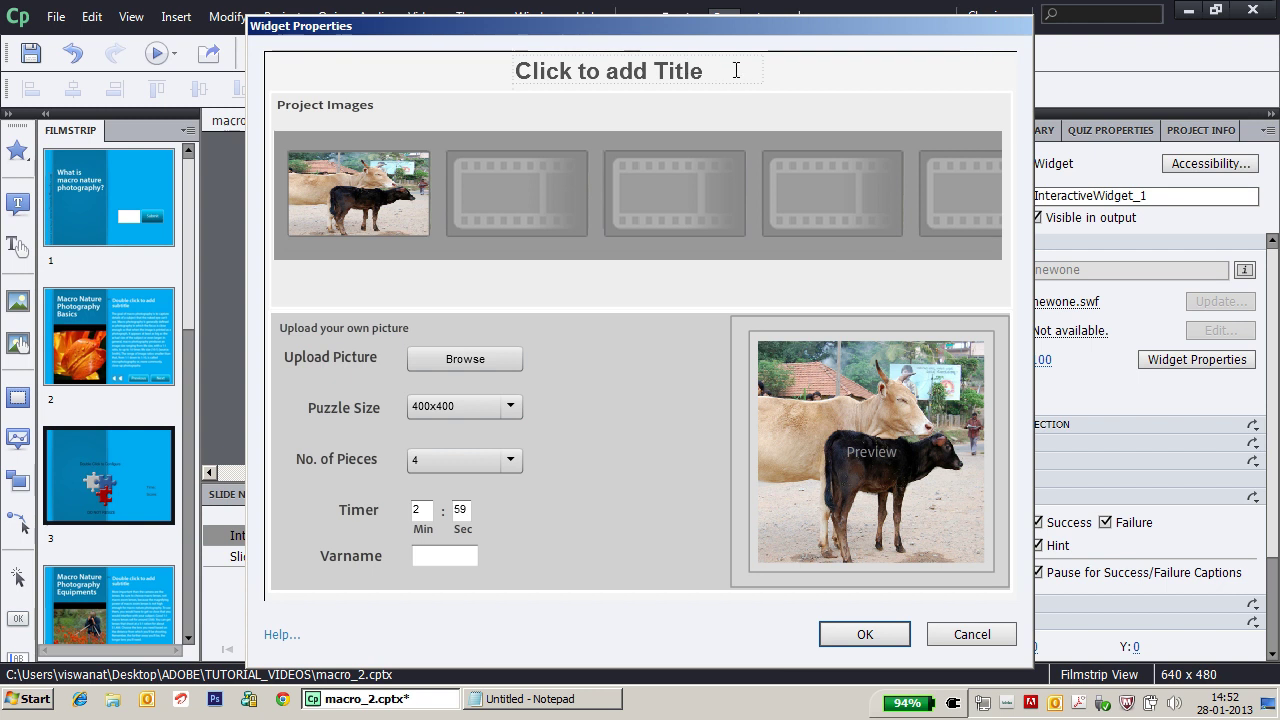
{"action": "left_click_drag", "start_coordinate": [737, 71], "coordinate": [610, 55]}
{"action": "left_click_drag", "start_coordinate": [723, 75], "coordinate": [515, 47]}
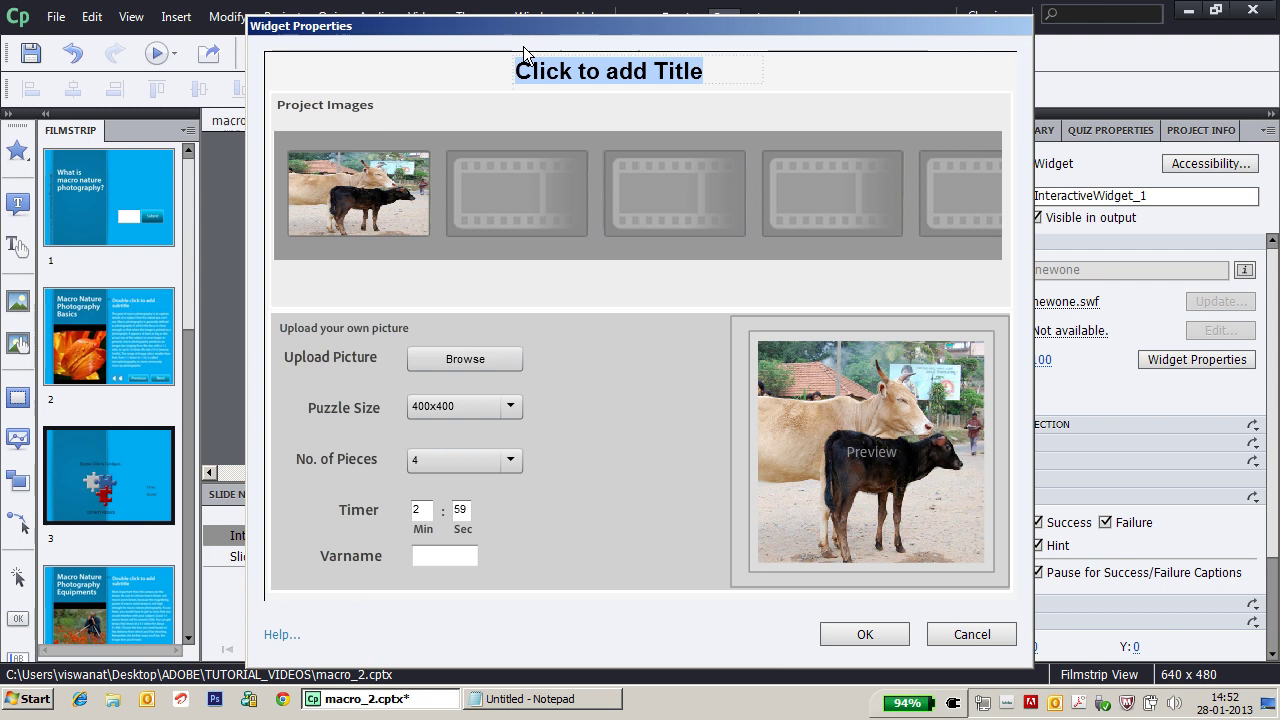
{"action": "key", "text": "Delete"}
{"action": "type", "text": "Can y"}
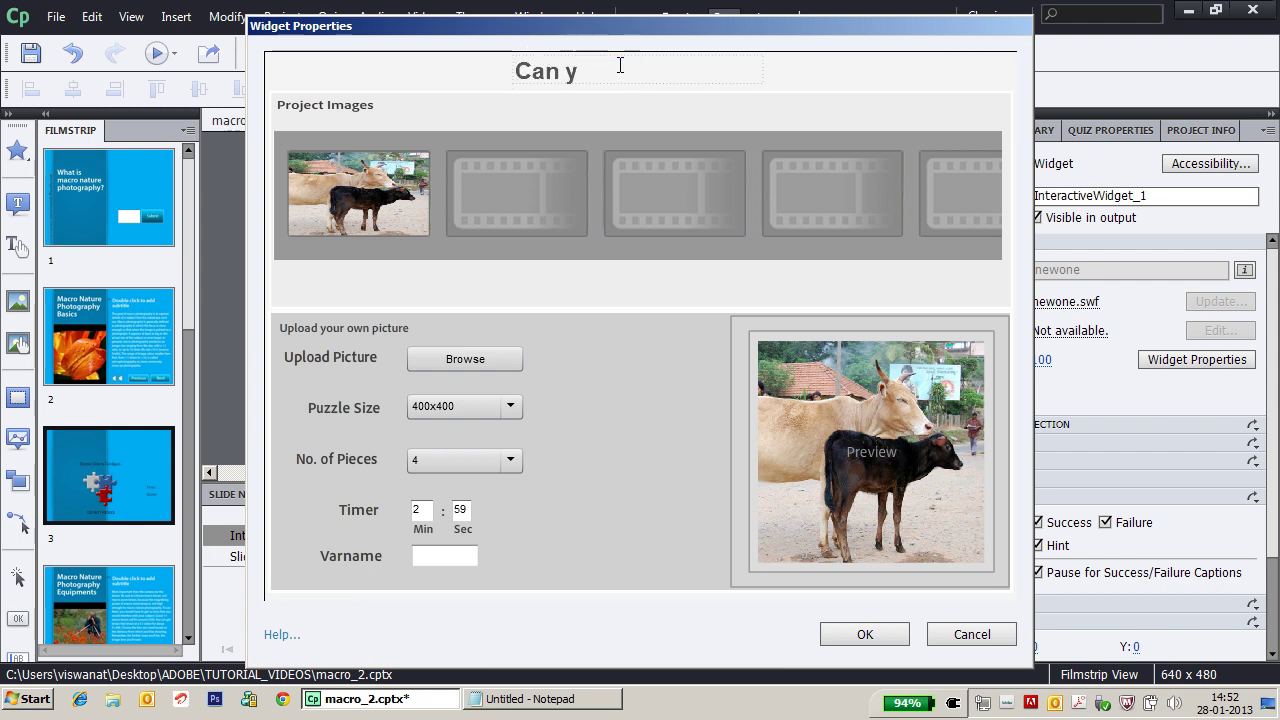
{"action": "type", "text": "ou try this?"}
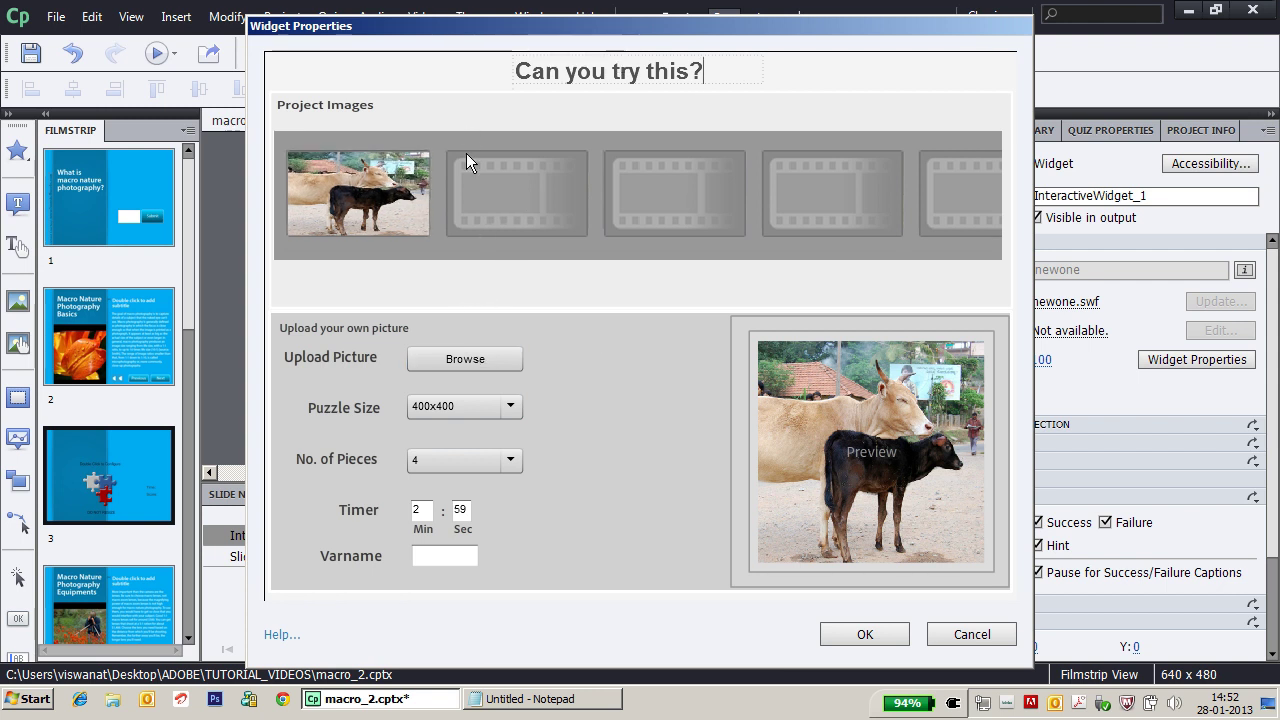
Import road_v2.jpg from the images folder and select it instead of the cow as puzzle picture
{"action": "left_click", "coordinate": [485, 356]}
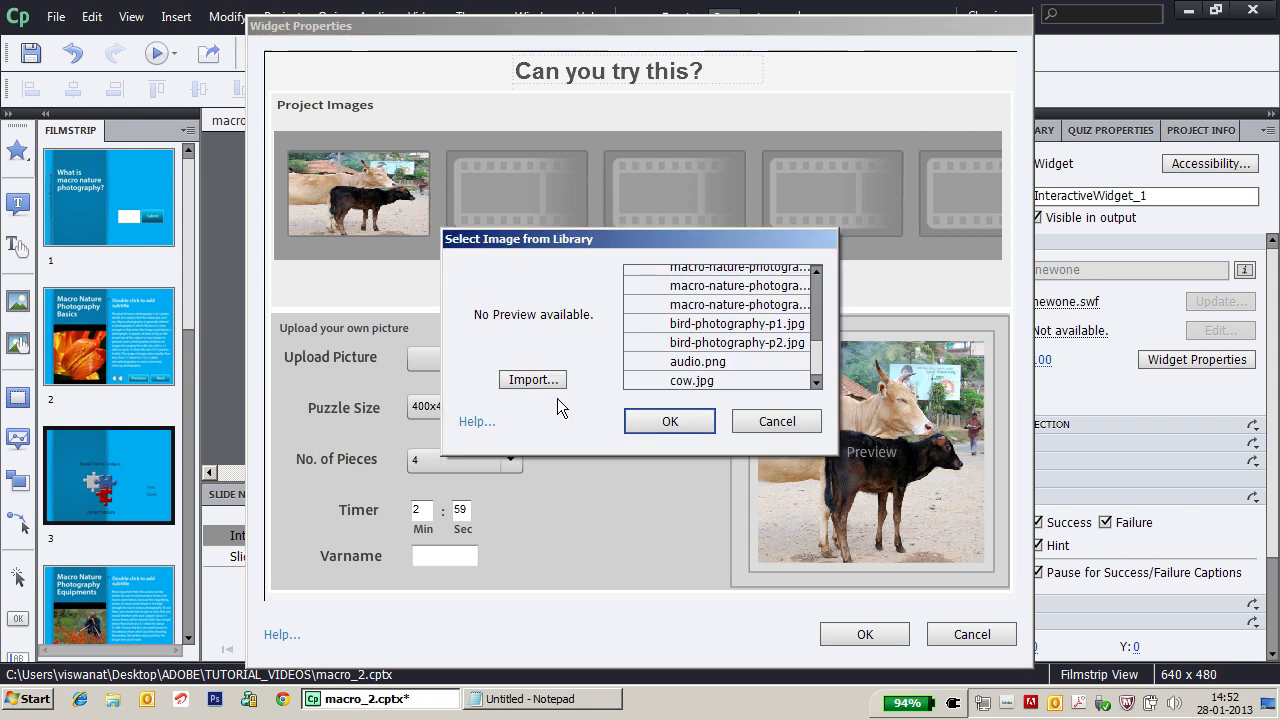
{"action": "left_click", "coordinate": [533, 380]}
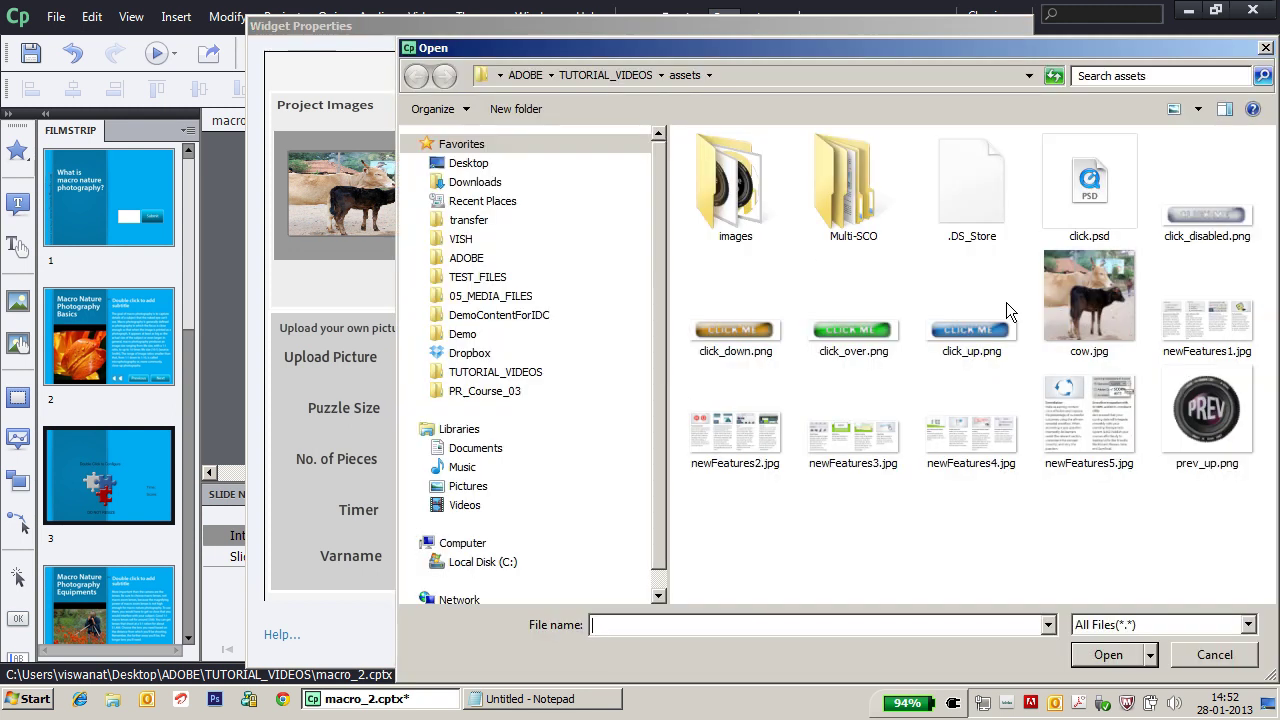
{"action": "double_click", "coordinate": [733, 176]}
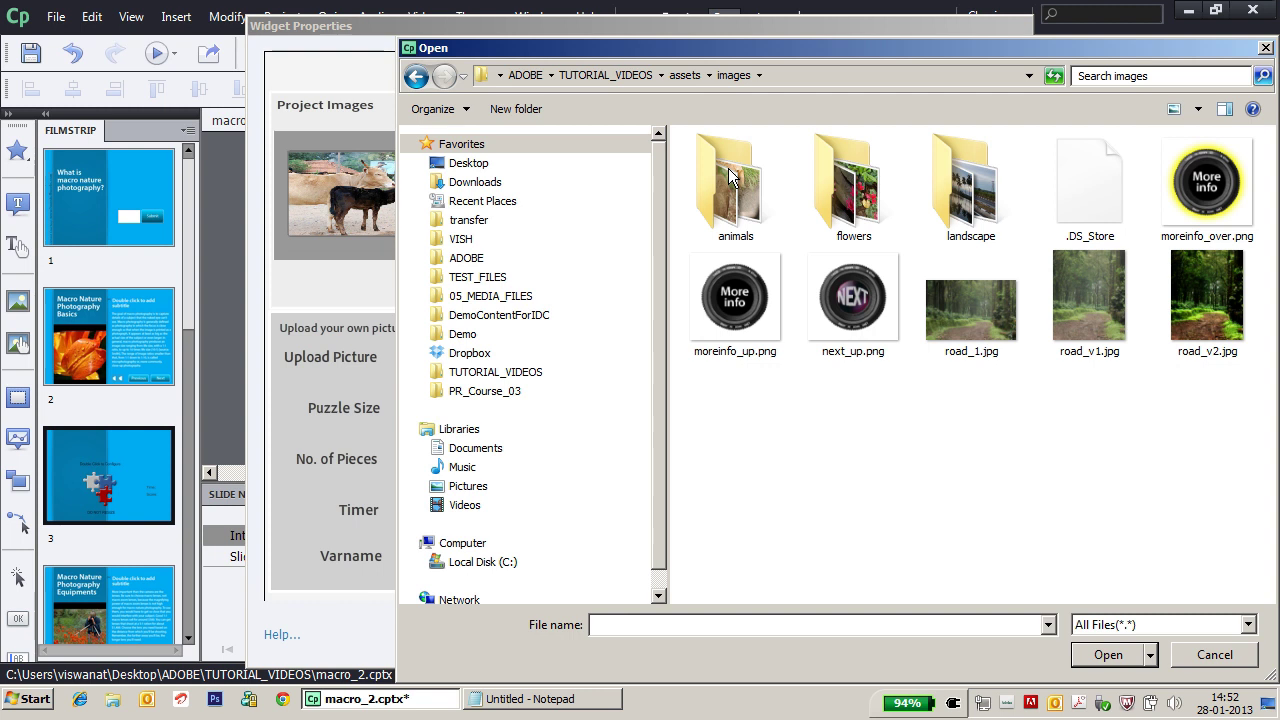
{"action": "left_click", "coordinate": [1198, 299]}
{"action": "left_click", "coordinate": [1109, 655]}
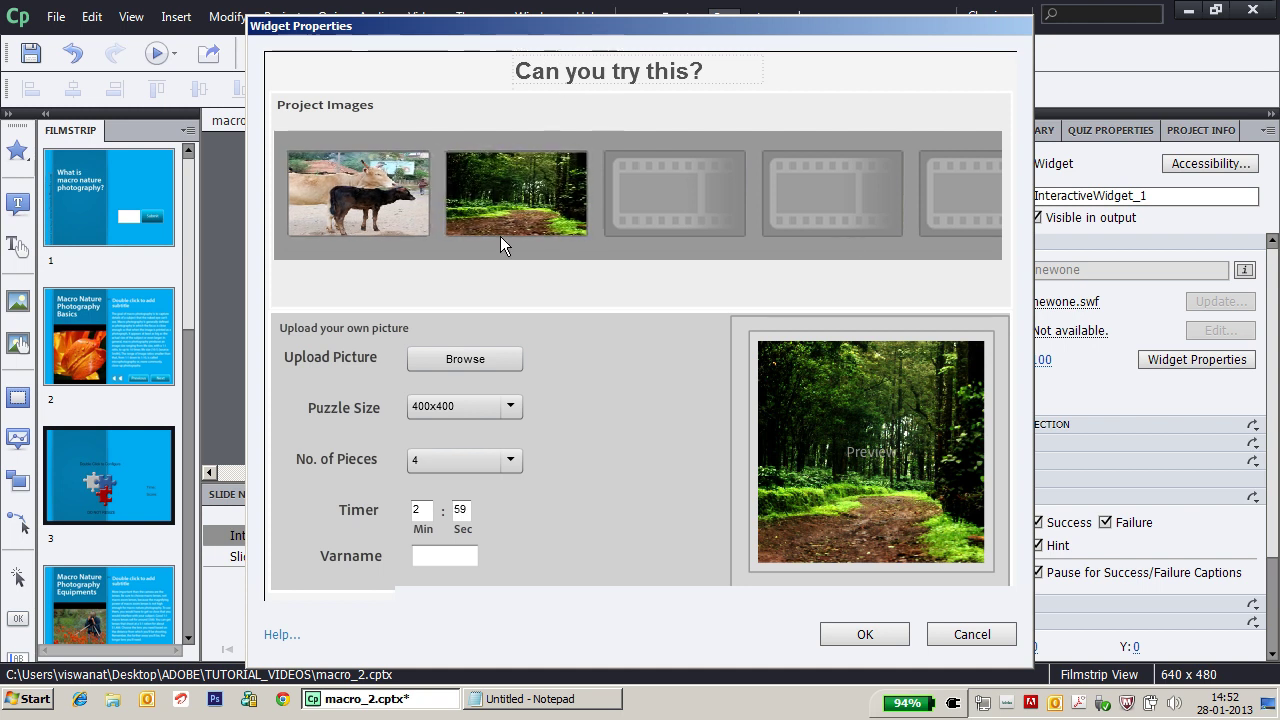
{"action": "left_click", "coordinate": [387, 212]}
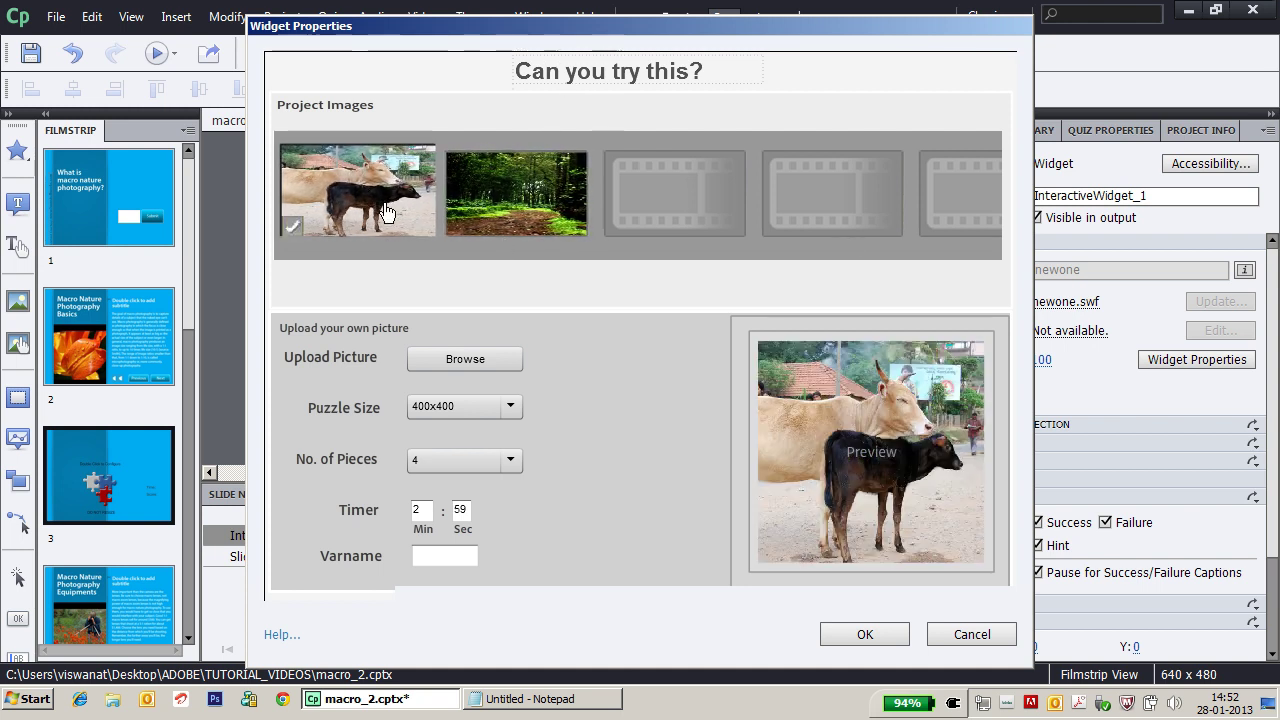
{"action": "left_click", "coordinate": [507, 216]}
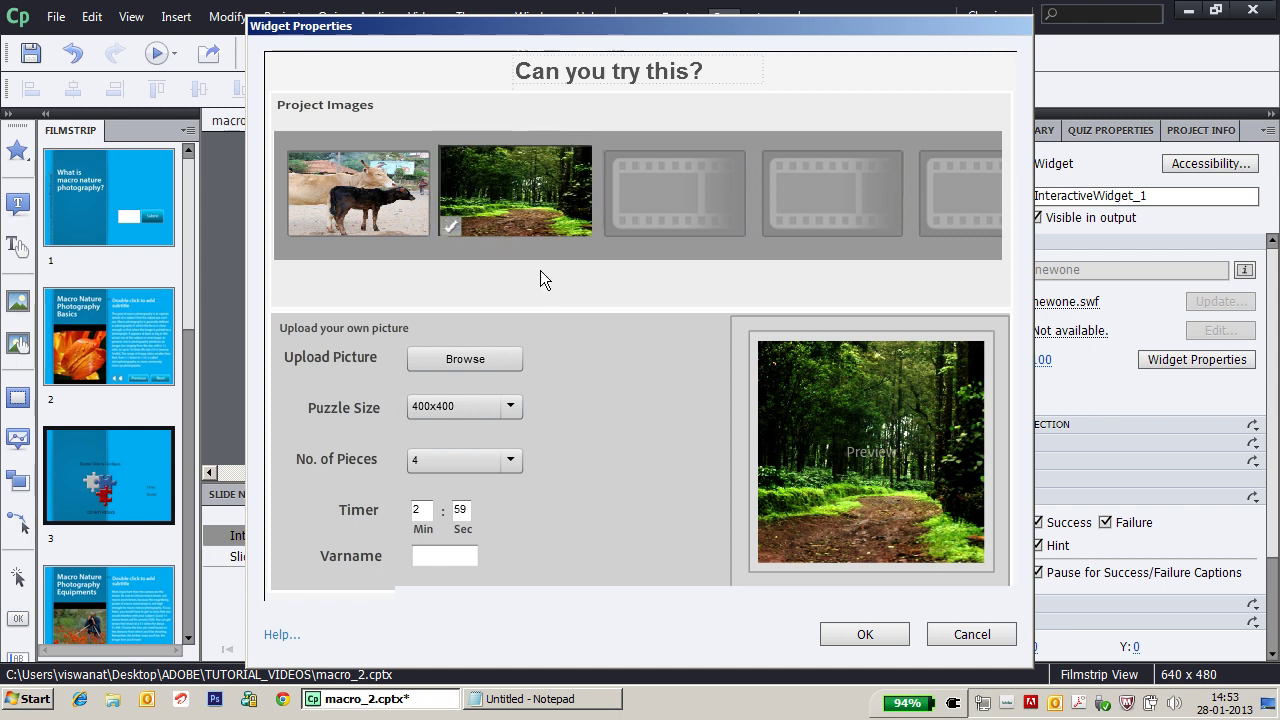
Open the Puzzle Size dropdown in Widget Properties for the road puzzle, currently 400x400
{"action": "left_click", "coordinate": [502, 412]}
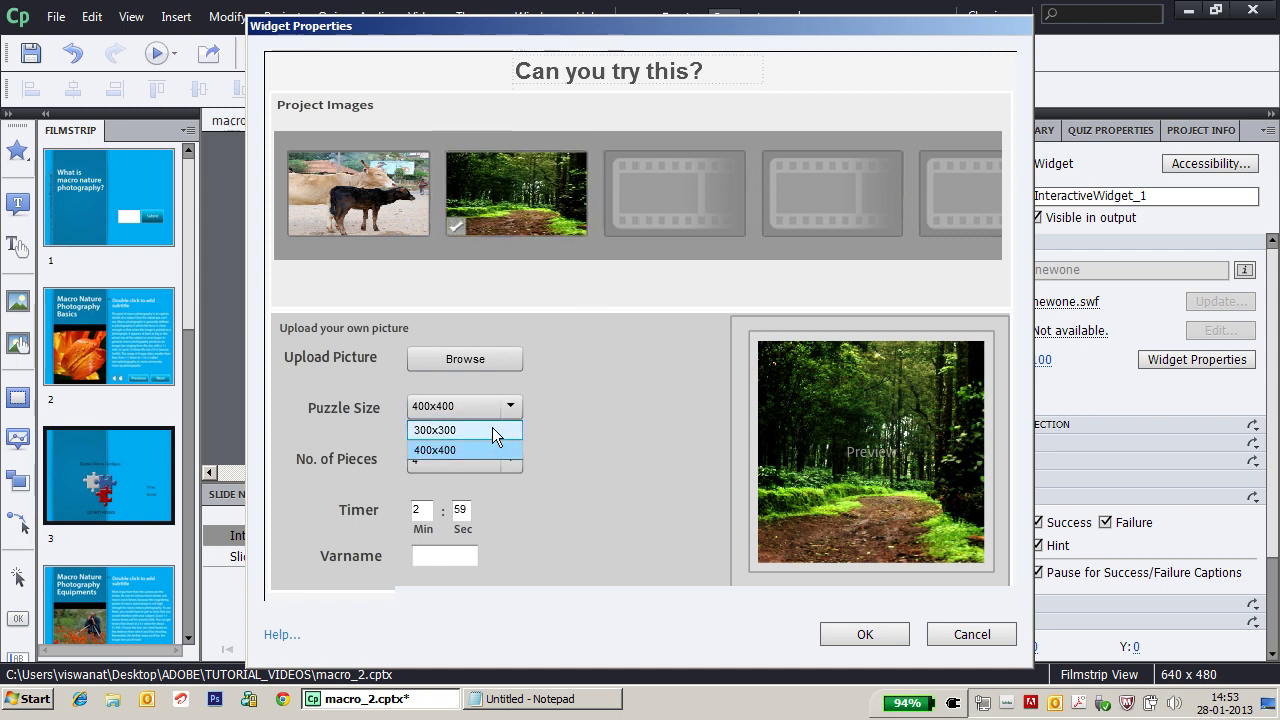